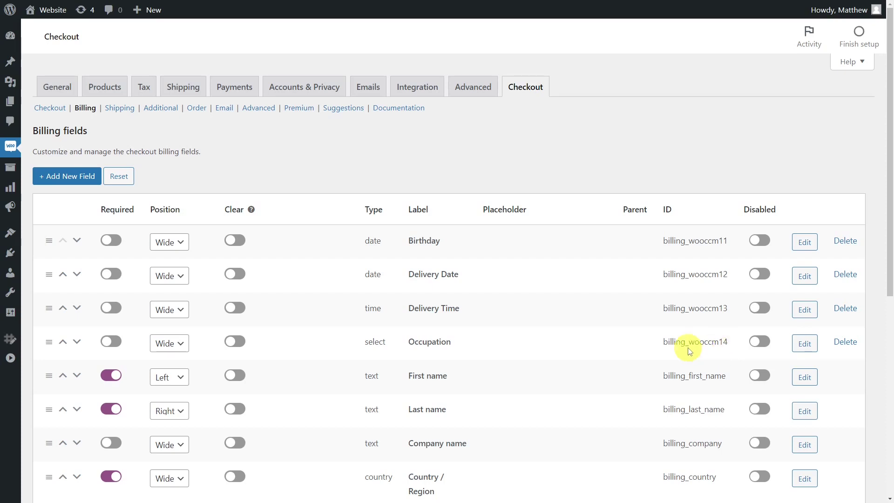
Step: Open the orders spreadsheet in WP Sheet Editor and bring up its CSV export settings
mouse_move(14, 340)
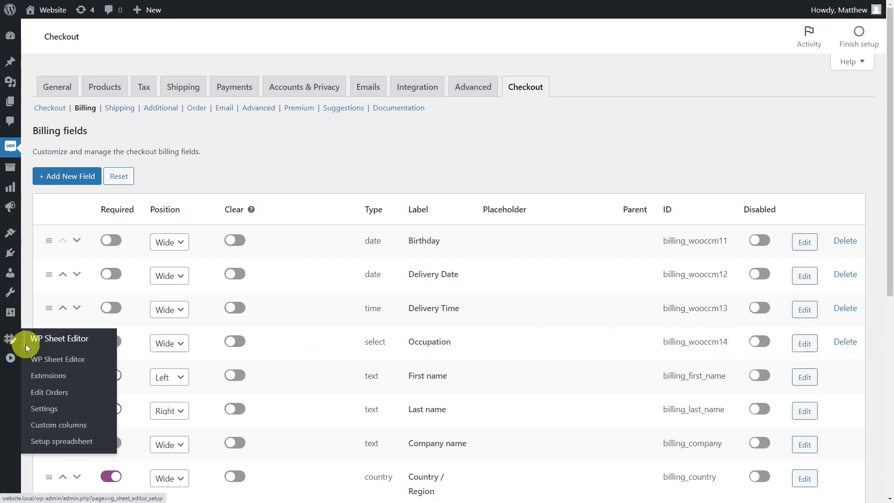
click(60, 392)
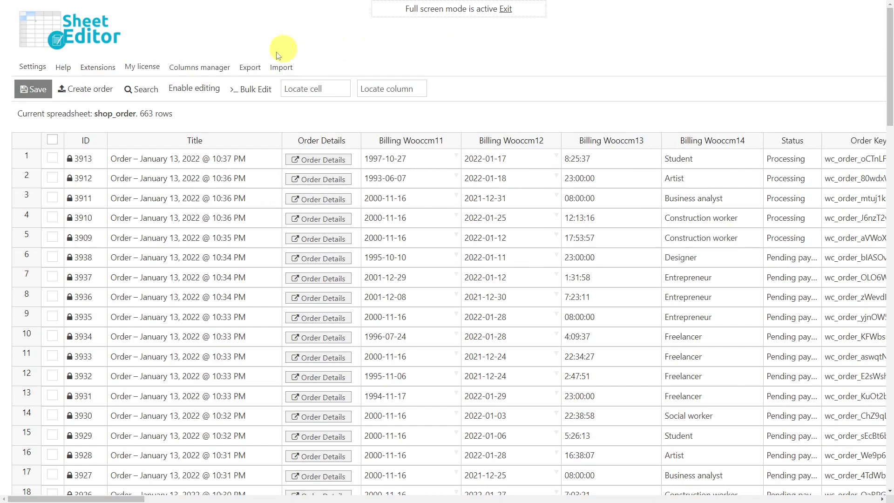
click(256, 68)
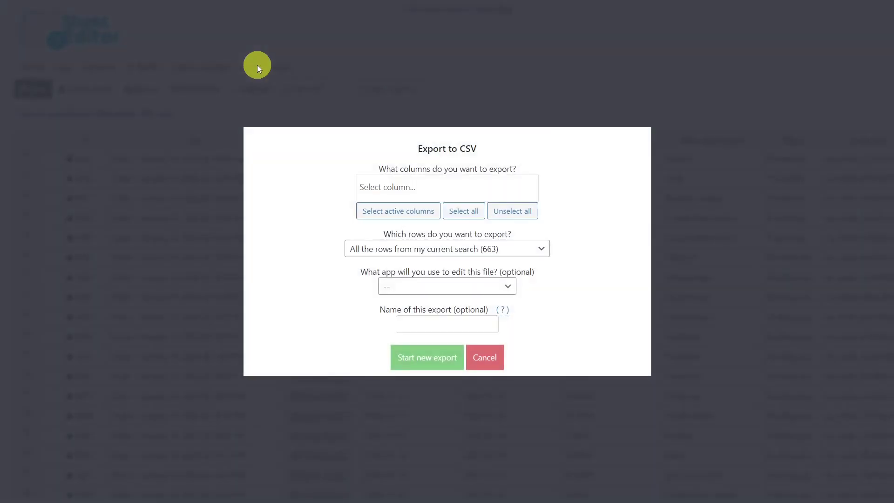
Step: Choose ID, Title, Billing Wooccm11, Billing Wooccm12, Billing Wooccm13 and Billing Wooccm14 as the columns to export
click(424, 187)
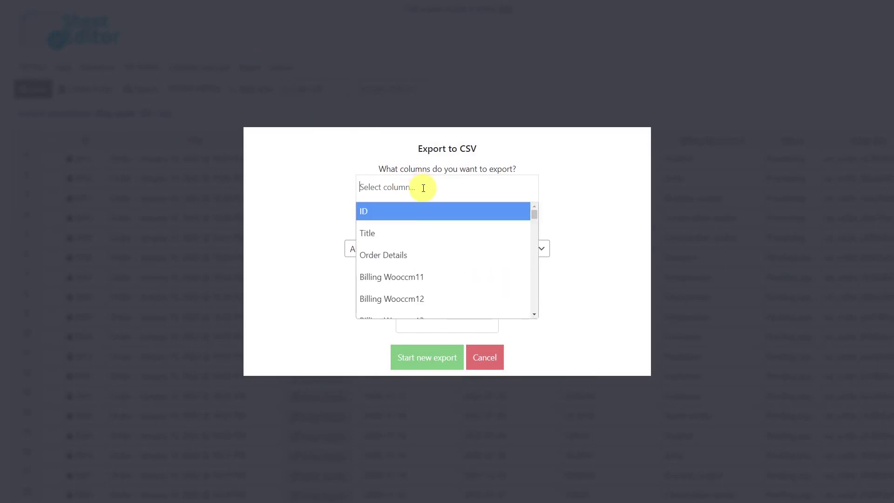
click(401, 212)
text(title)
click(403, 217)
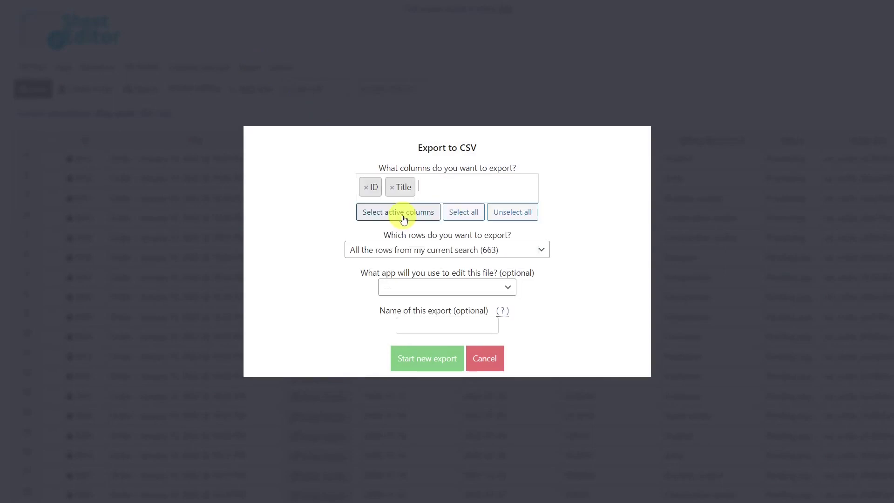
text(1)
click(404, 219)
text(12)
click(404, 220)
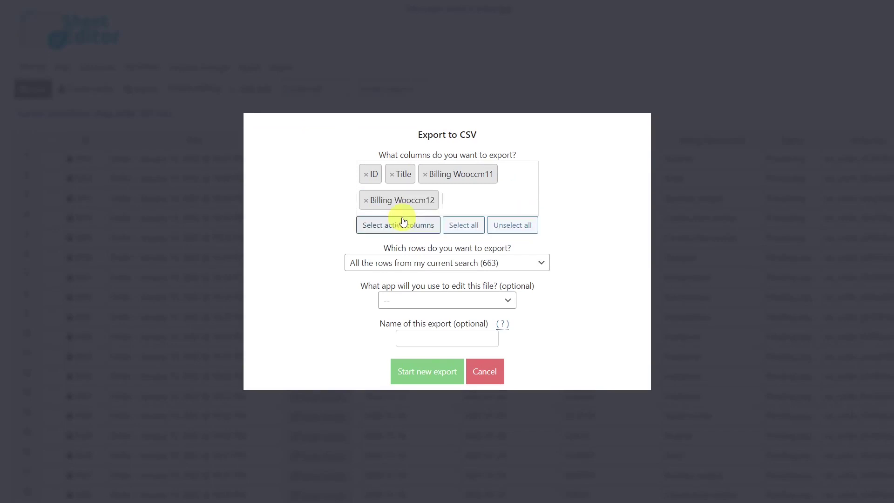
text(13)
click(403, 224)
text(14)
click(404, 236)
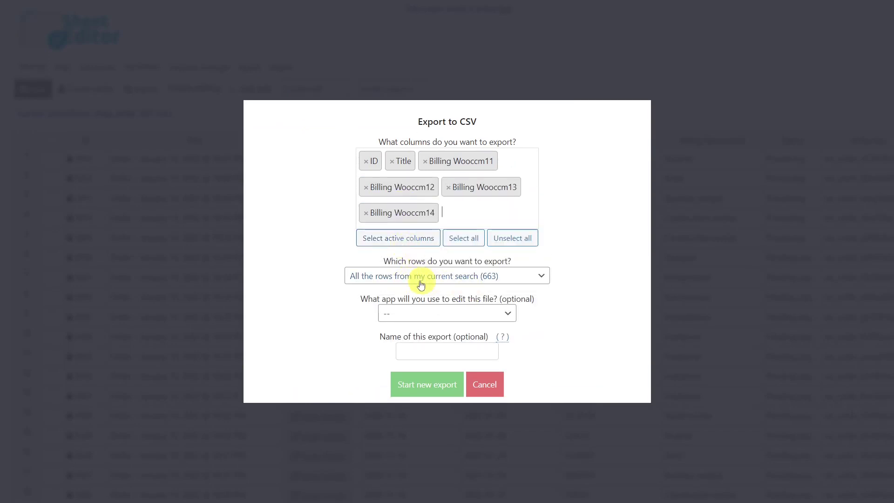
Step: Choose Google Sheets as the app for editing the file and start the new export
click(457, 314)
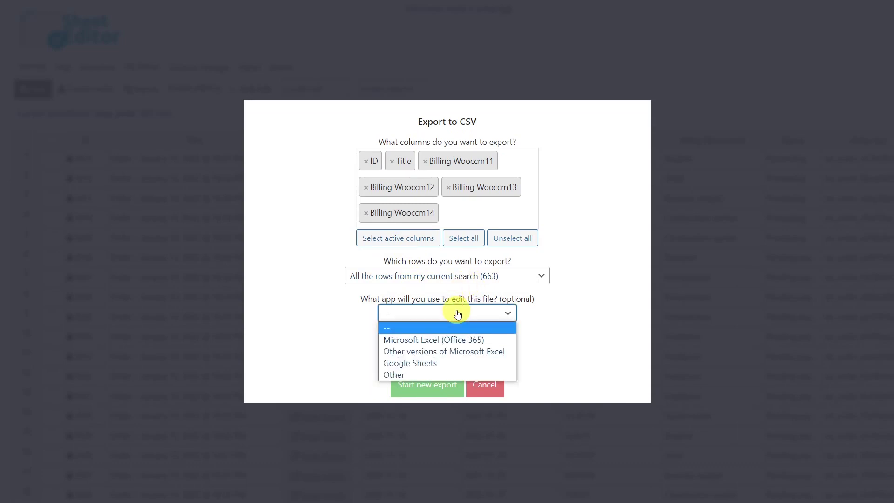
click(434, 363)
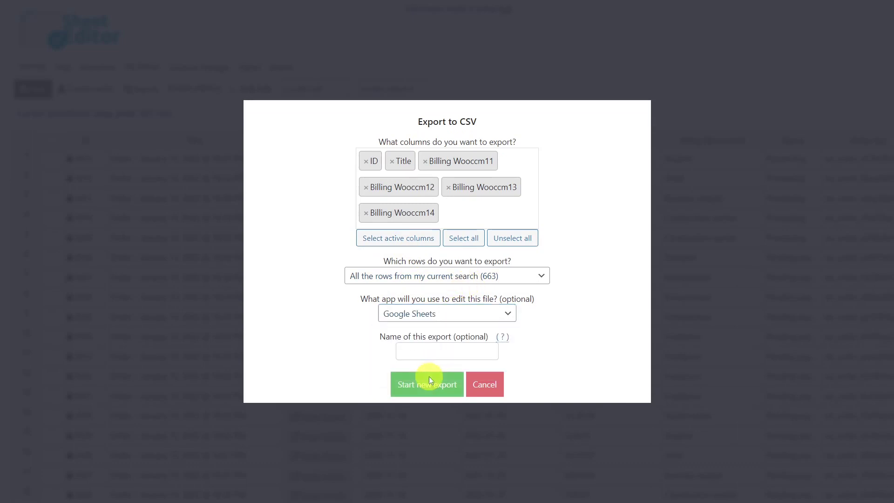
click(429, 380)
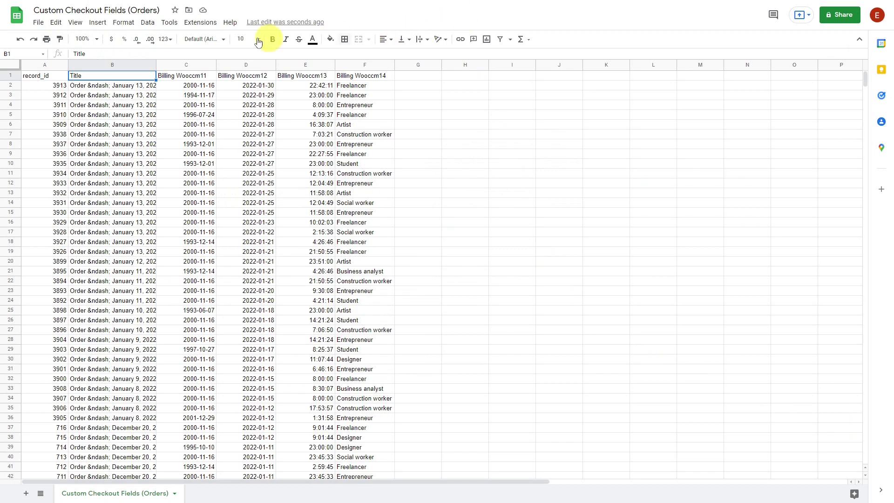
Step: In Google Sheets, download the Custom Checkout Fields (Orders) spreadsheet as Comma Separated Values (.csv)
click(38, 23)
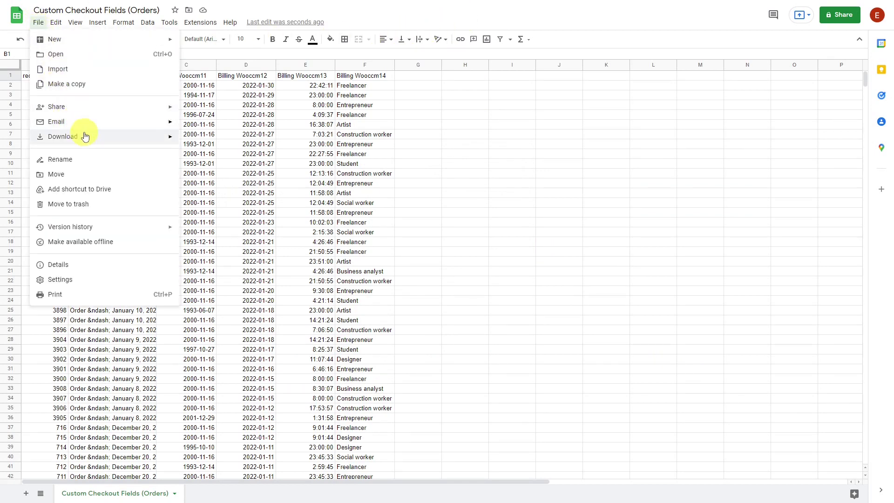
mouse_move(118, 138)
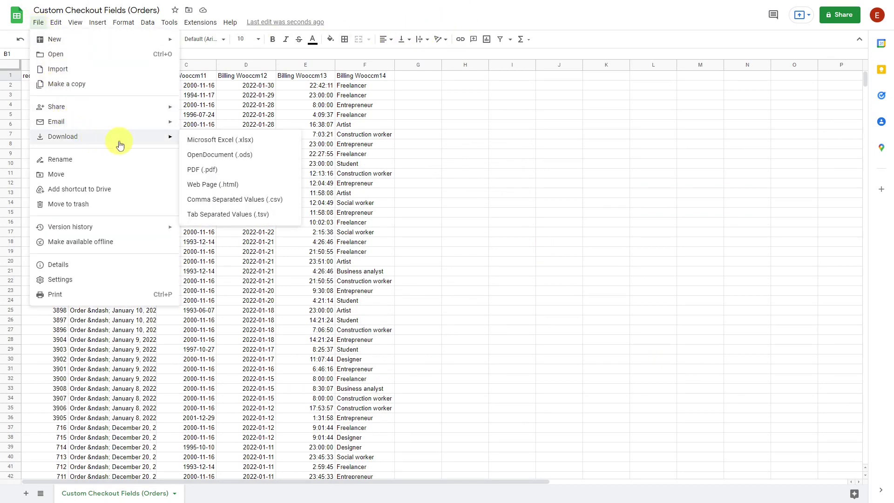
click(216, 200)
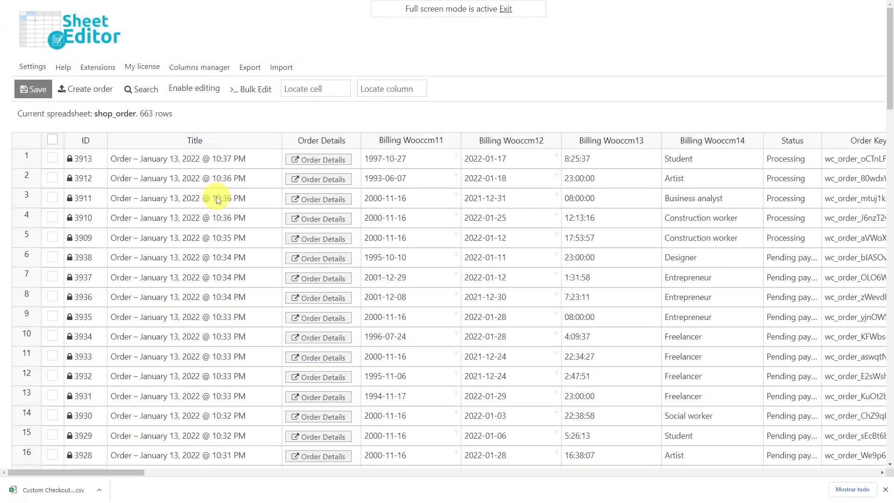
Step: In WP Sheet Editor, load the downloaded Custom Checkout Fields (Orders) CSV from the computer for import and include all its columns
click(284, 67)
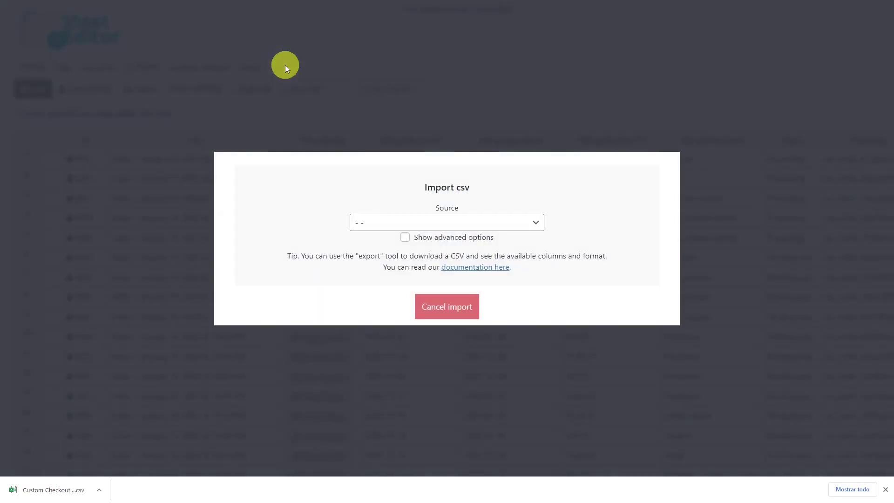
click(534, 228)
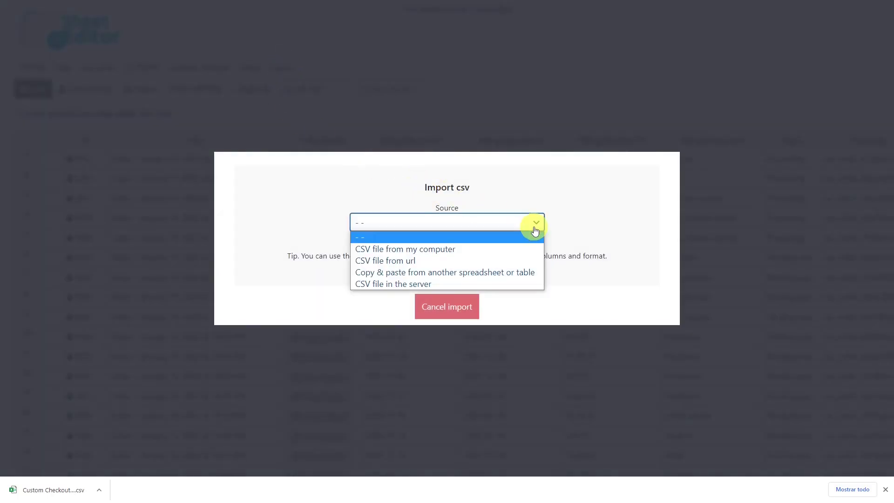
click(426, 248)
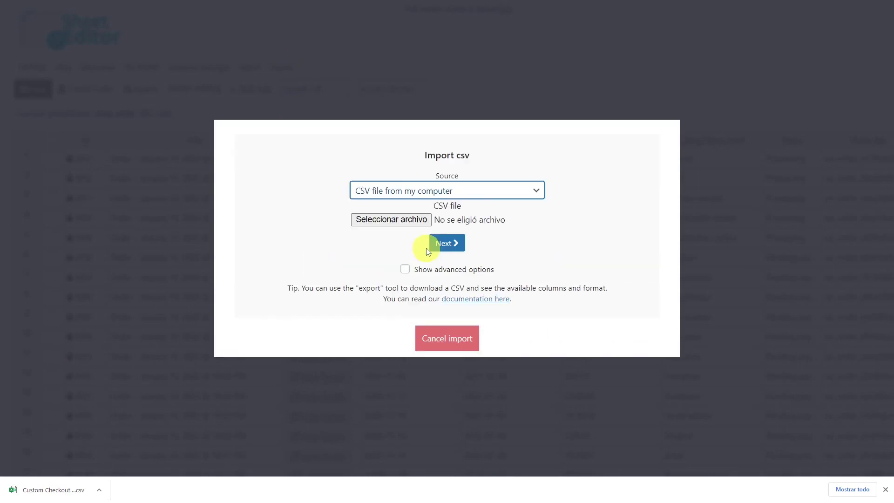
drag(52, 489, 448, 220)
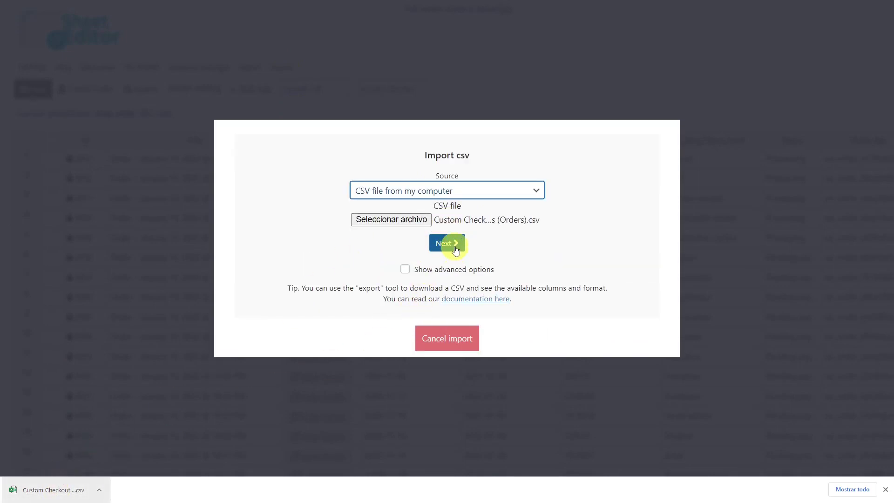
click(455, 246)
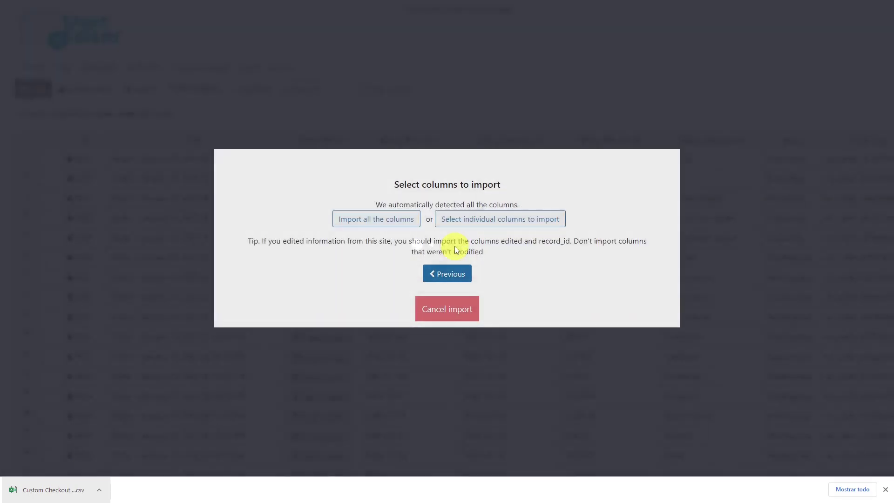
click(391, 219)
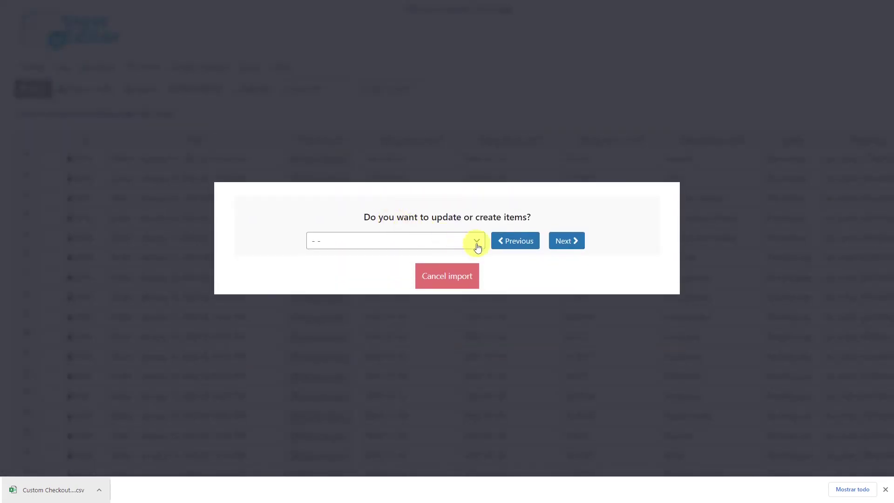
Step: Set the import to update existing items and ignore new ones, matching the CSV field record_id with the WordPress field ID
click(477, 245)
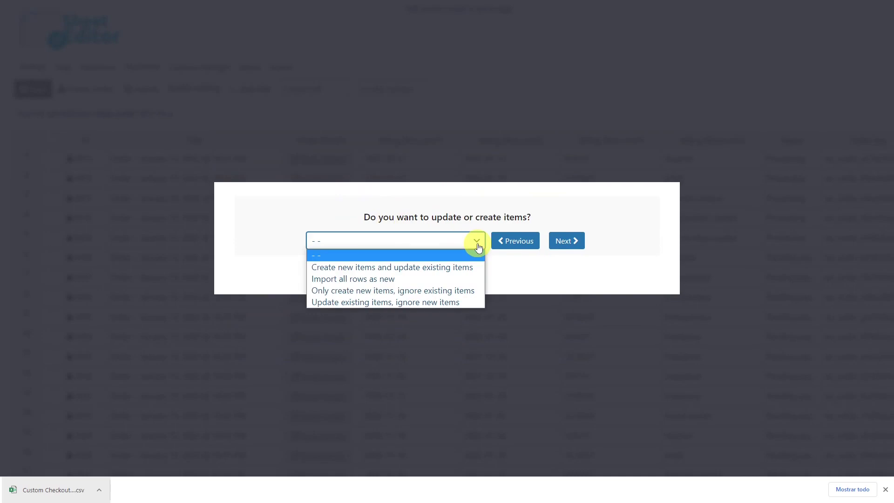
click(393, 303)
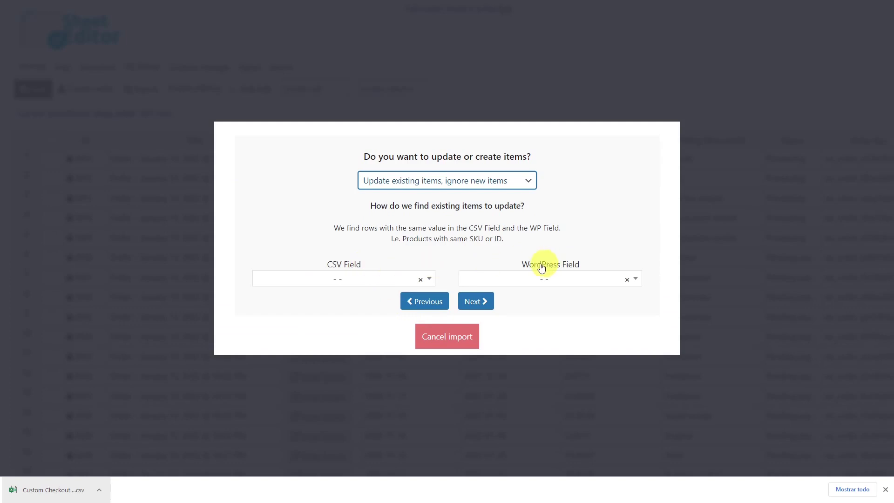
click(425, 279)
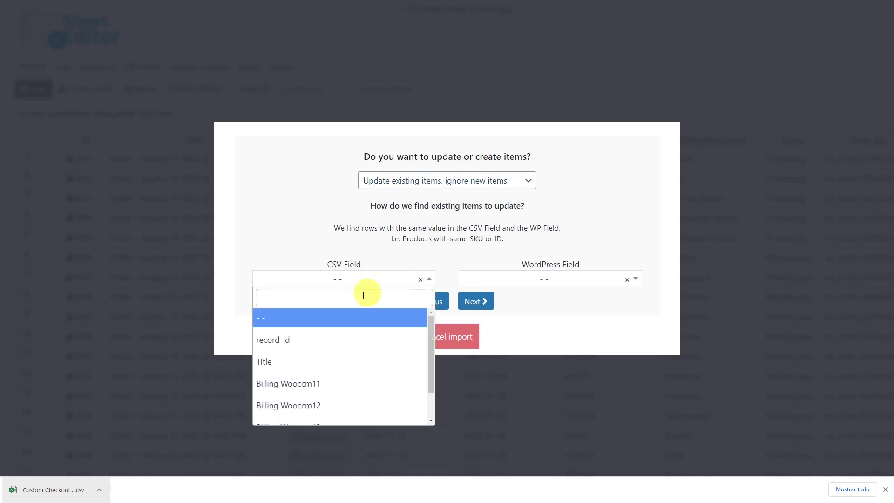
click(328, 339)
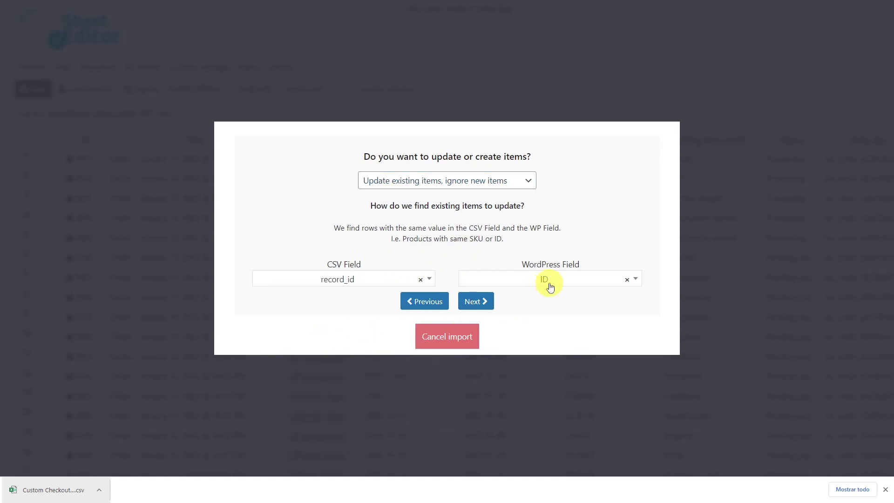
click(476, 302)
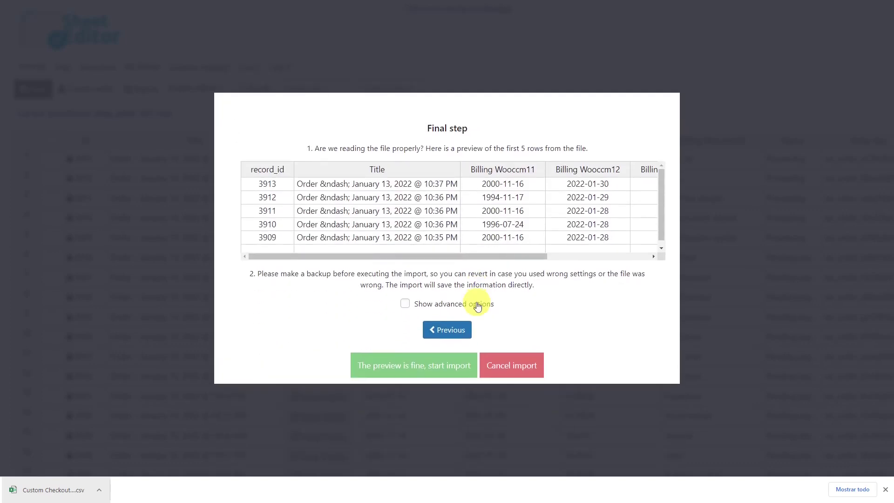
Step: Accept the file preview, run the import and close the import dialog once it finishes
click(417, 366)
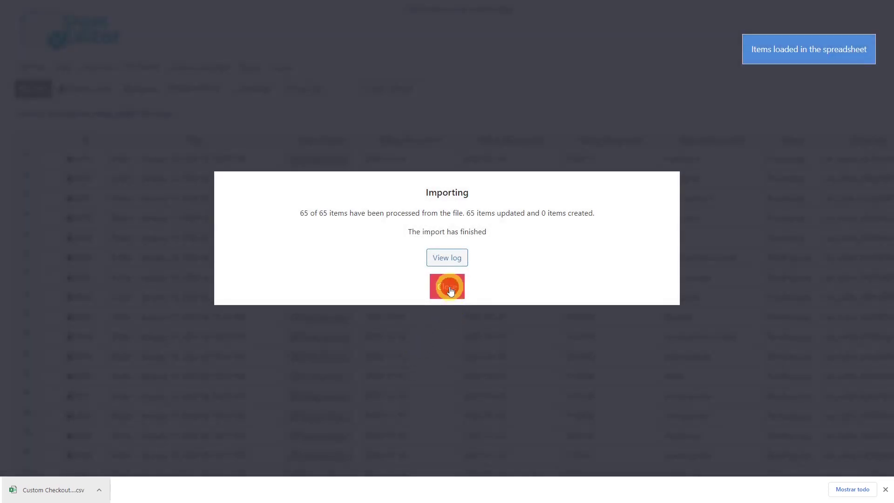
click(448, 287)
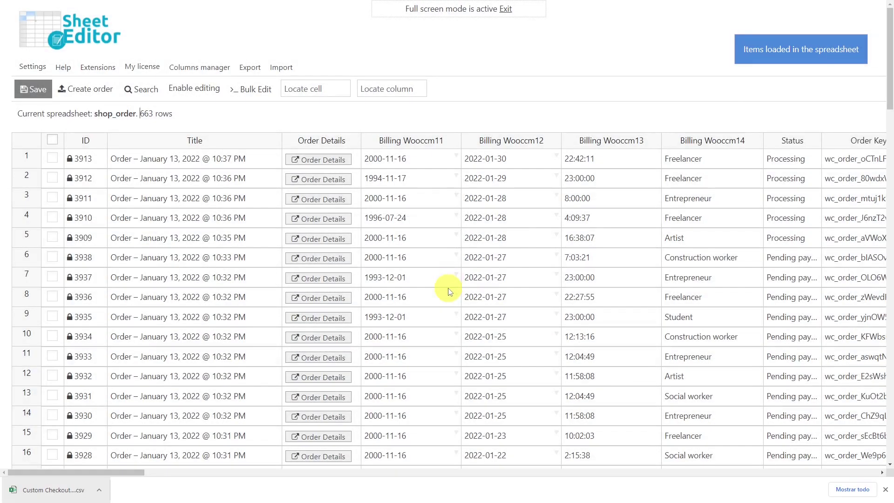